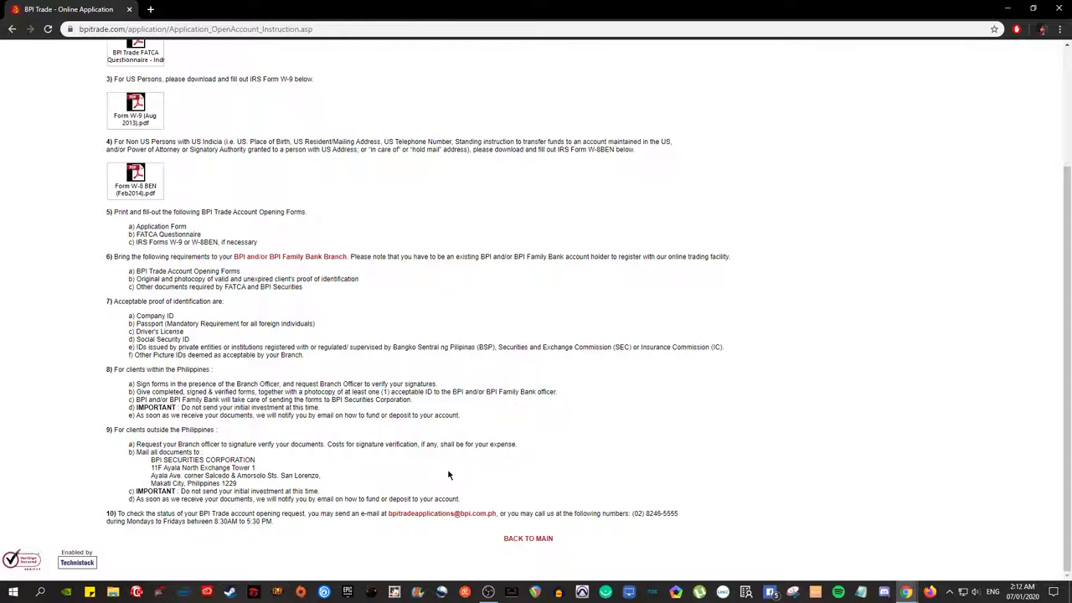
Step: Review the account-opening instructions, including the requirements for clients within and outside the Philippines and how to check application status
scroll(587, 469, "up", 2)
scroll(620, 295, "down", 2)
scroll(311, 268, "up", 3)
scroll(300, 360, "down", 3)
left_click_drag(279, 531, 106, 511)
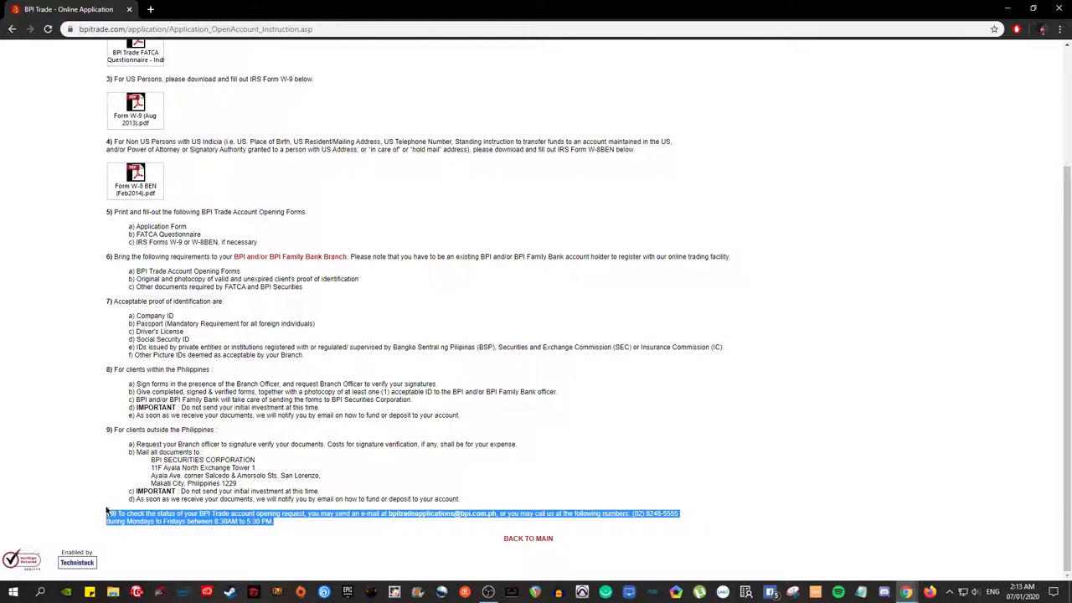
left_click(519, 474)
scroll(562, 461, "up", 1)
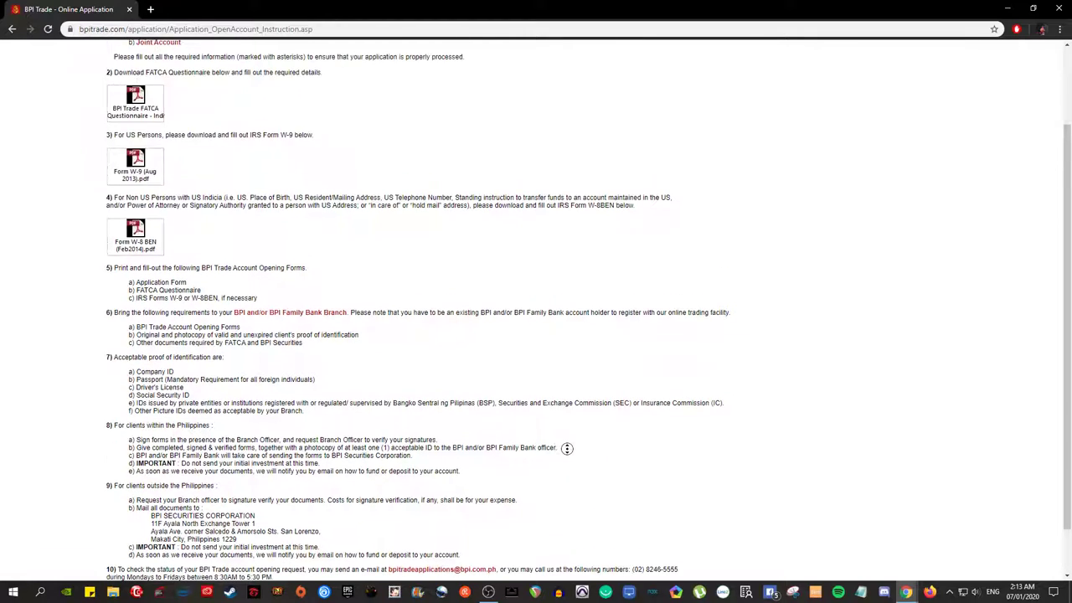
scroll(600, 452, "down", 1)
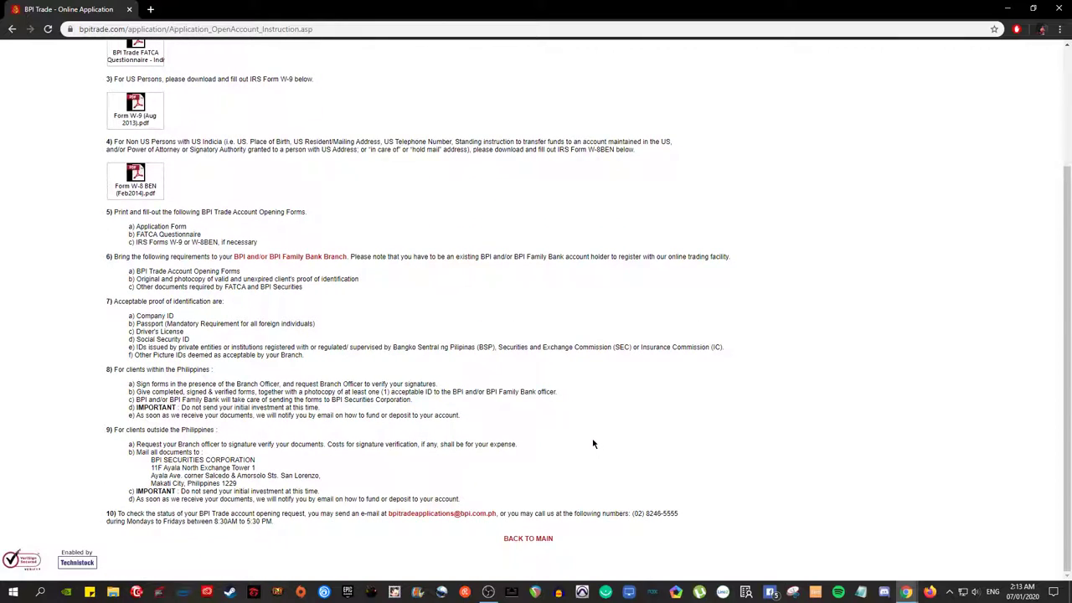
scroll(578, 435, "up", 3)
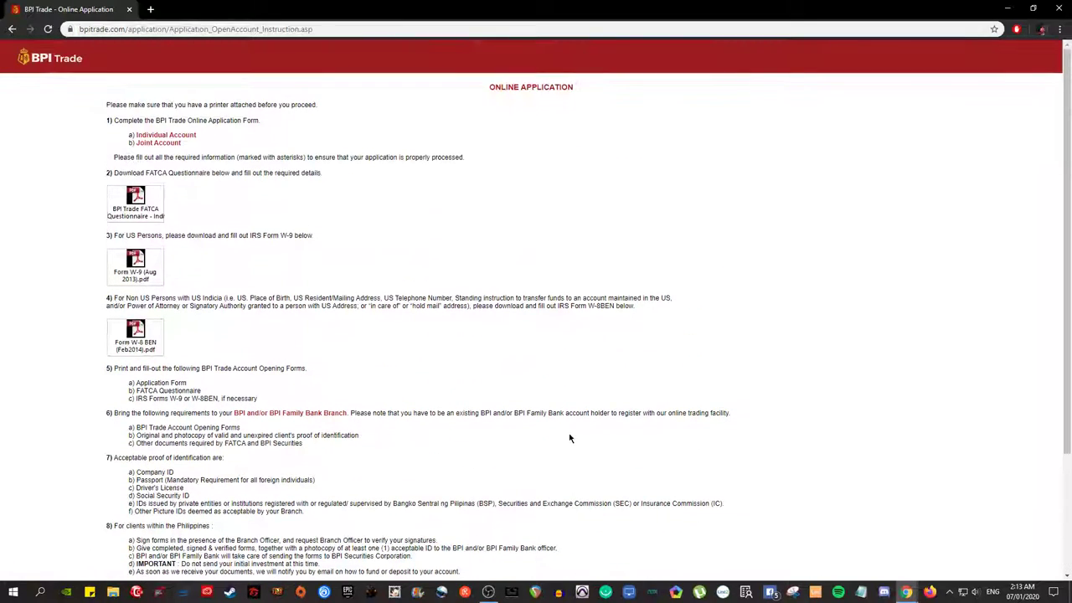
scroll(698, 390, "down", 1)
scroll(698, 390, "down", 2)
left_click_drag(430, 444, 261, 388)
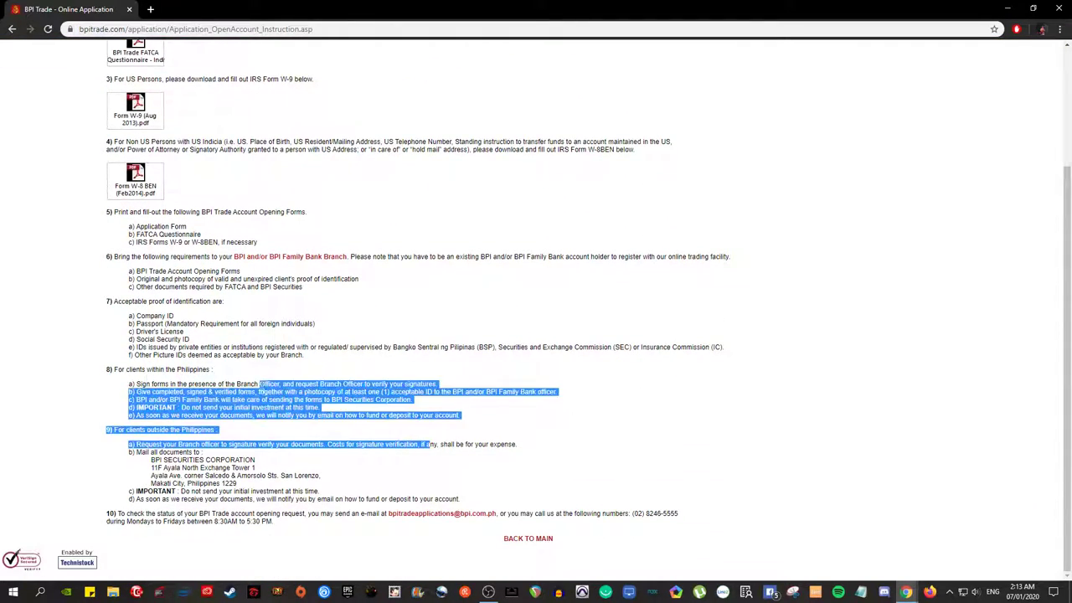
left_click(752, 419)
scroll(720, 467, "up", 2)
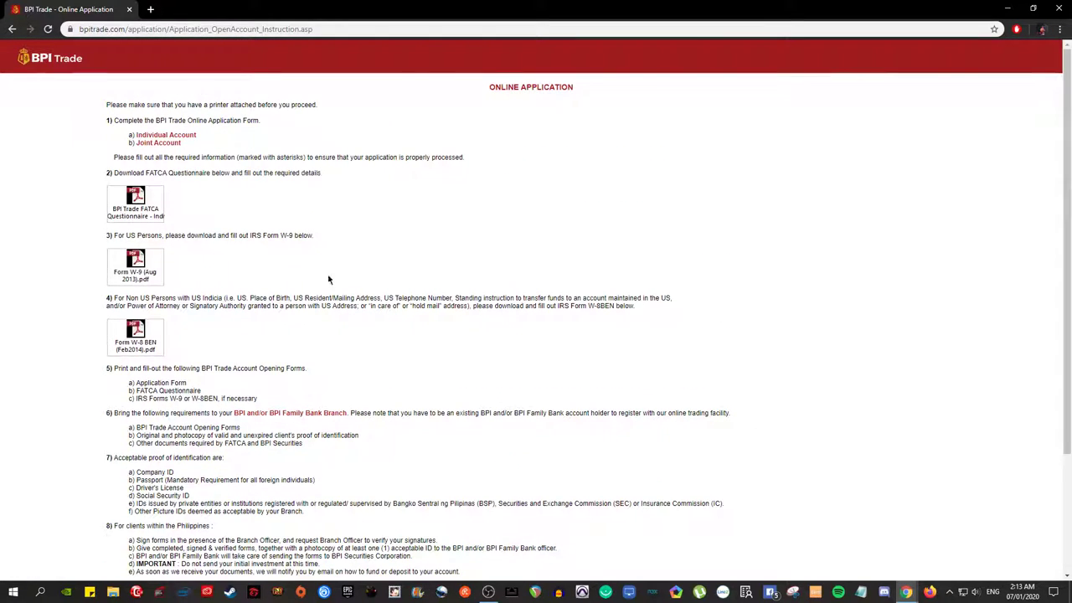
Step: Open the online application form for an Individual Account and look over its sections from start to end
left_click(182, 137)
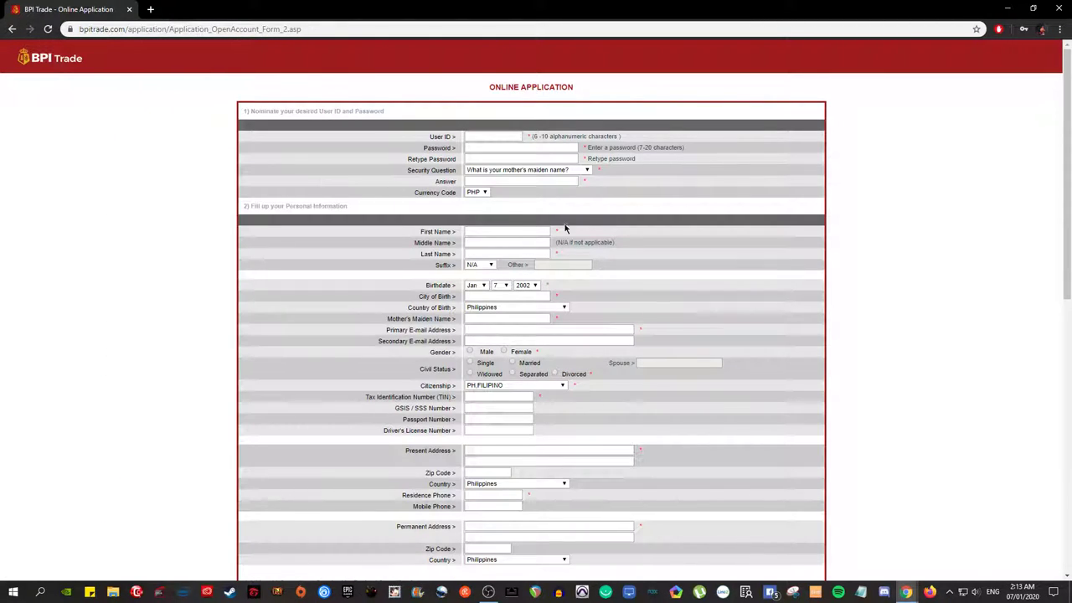
scroll(841, 295, "down", 4)
scroll(840, 295, "down", 5)
scroll(555, 342, "up", 8)
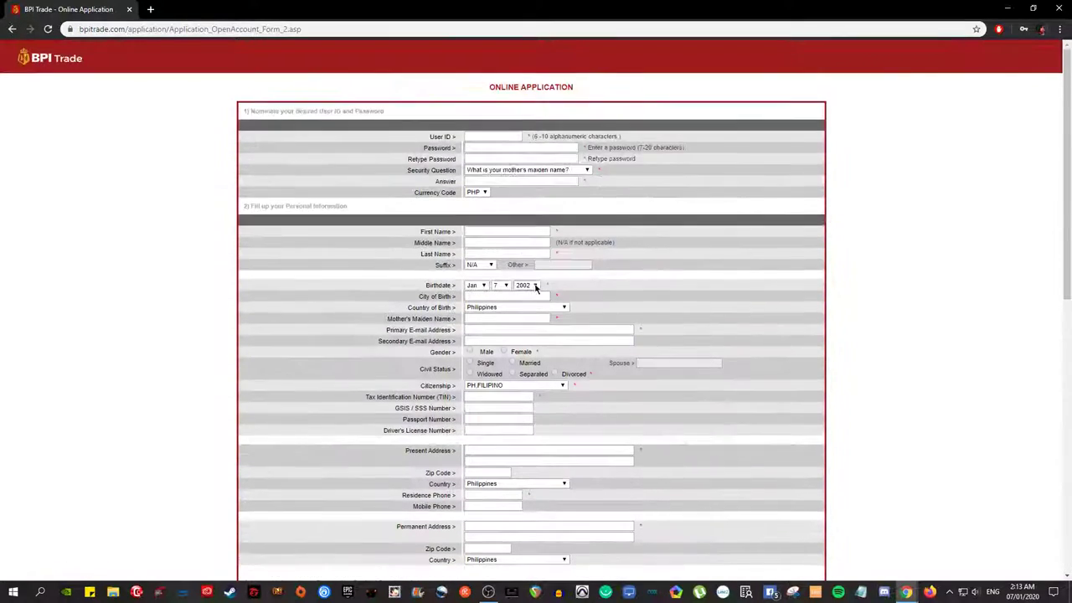
scroll(849, 433, "down", 10)
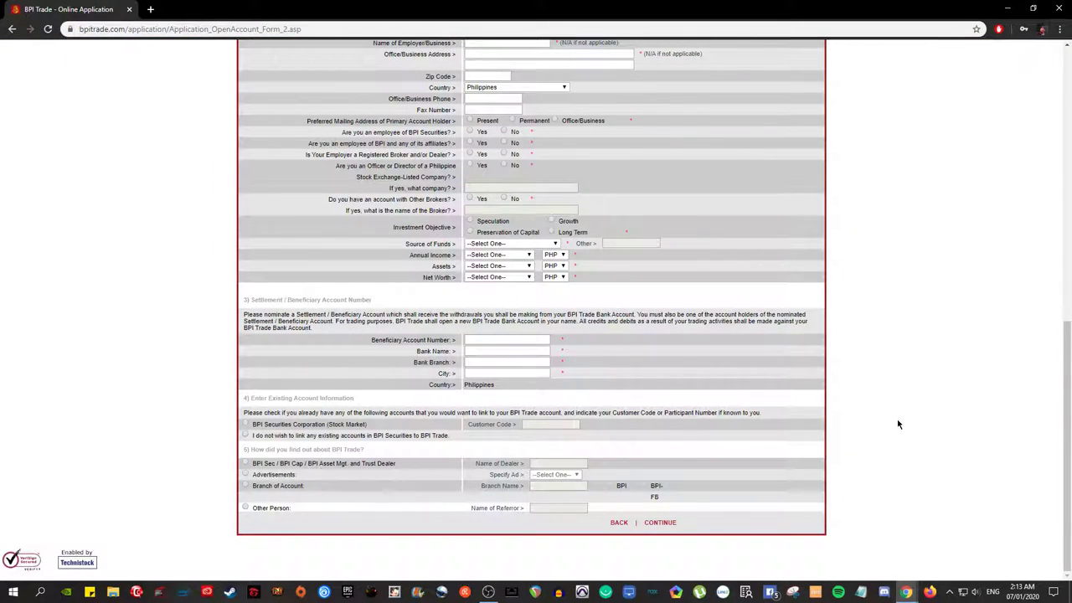
scroll(890, 423, "up", 10)
Step: Enter the desired user ID in the login credentials section of the application form
left_click(536, 148)
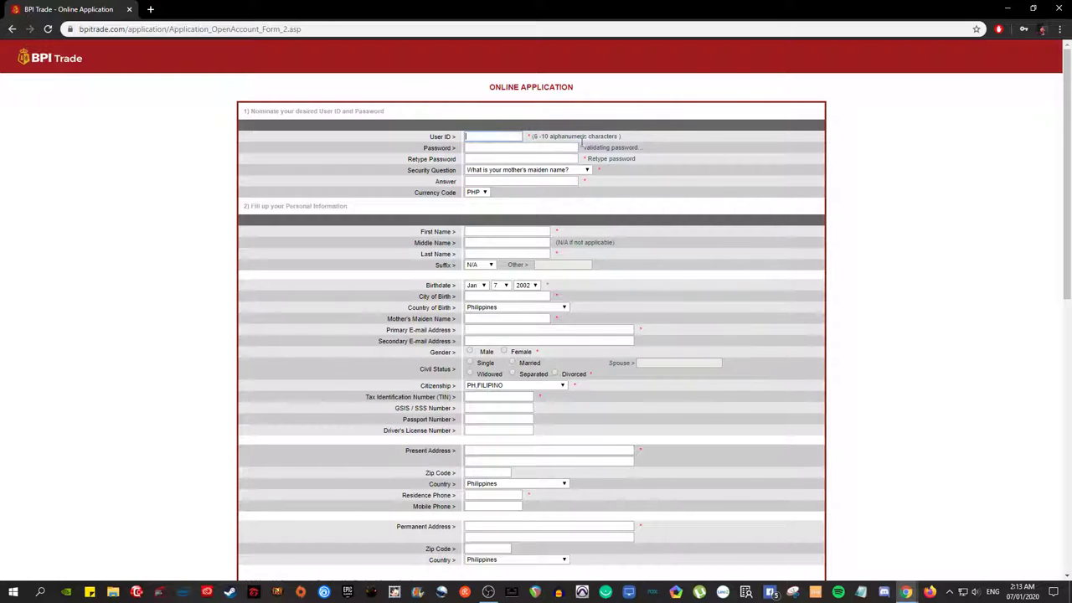
left_click(487, 134)
type("emman")
key("Tab")
left_click(897, 152)
Step: Examine the available security questions and the remaining credential fields, including the answer and currency code
left_click(577, 171)
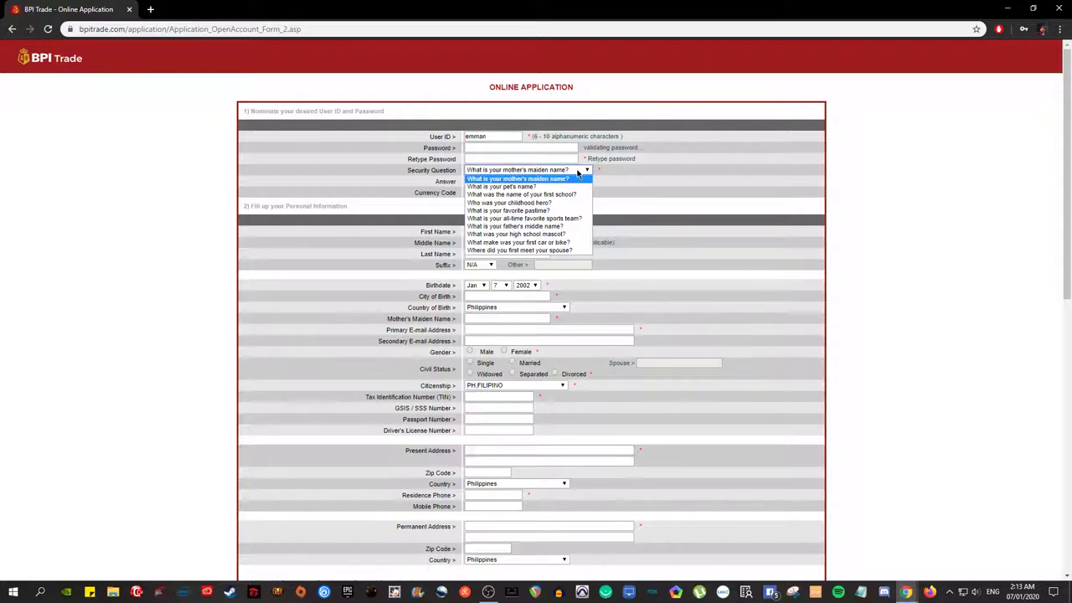
left_click(677, 166)
scroll(638, 185, "down", 1)
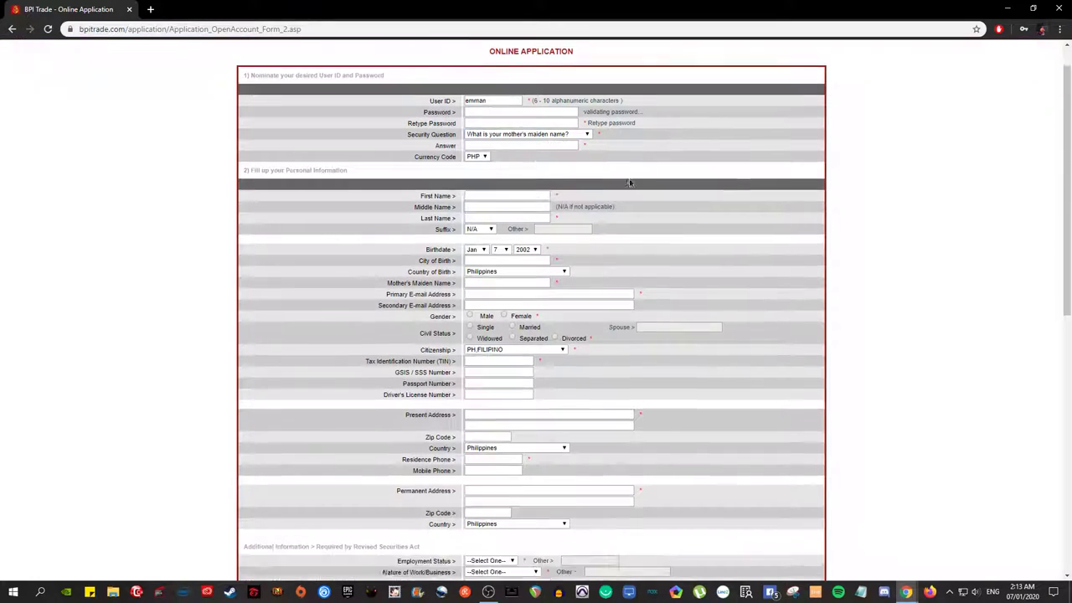
left_click(528, 126)
left_click(435, 140)
left_click(479, 137)
left_click(527, 143)
left_click(475, 137)
left_click(429, 149)
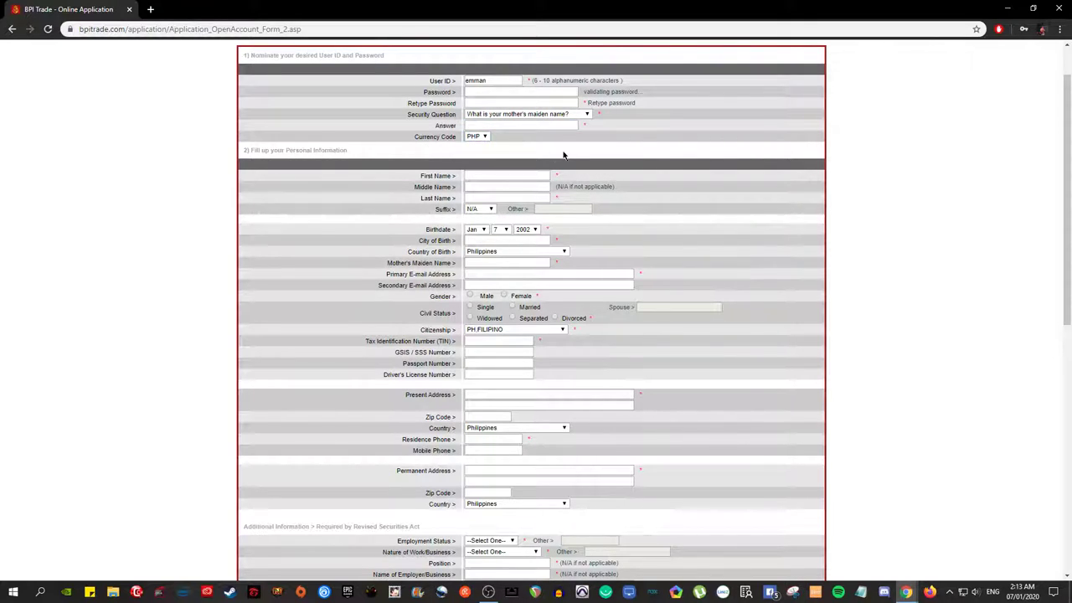
Step: Examine the personal information fields, from name and birthdate through e-mail addresses, gender and civil status
scroll(559, 155, "down", 2)
scroll(559, 157, "up", 1)
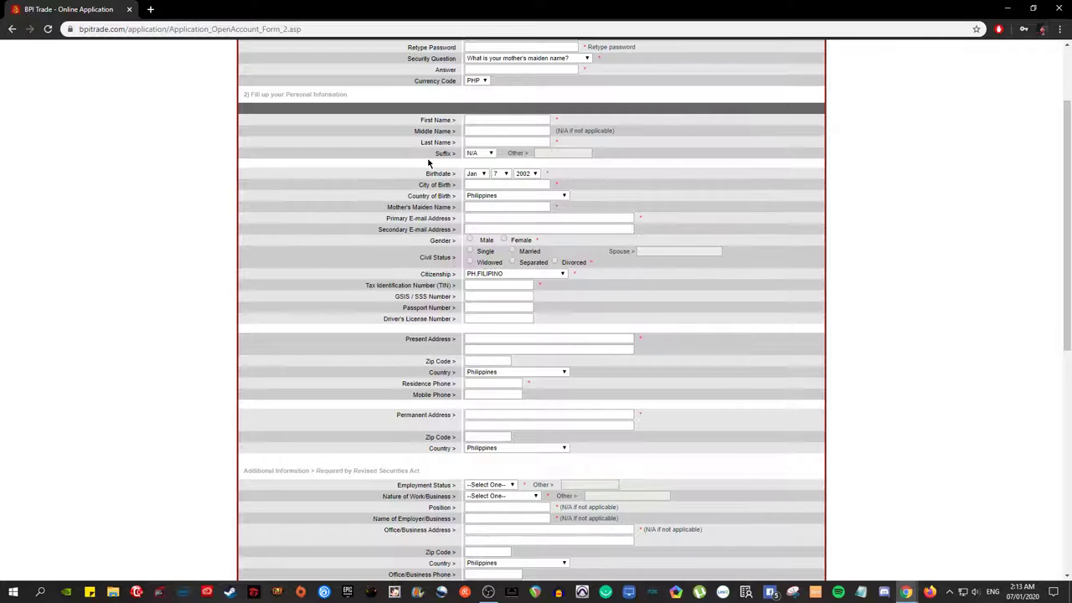
scroll(465, 195, "down", 1)
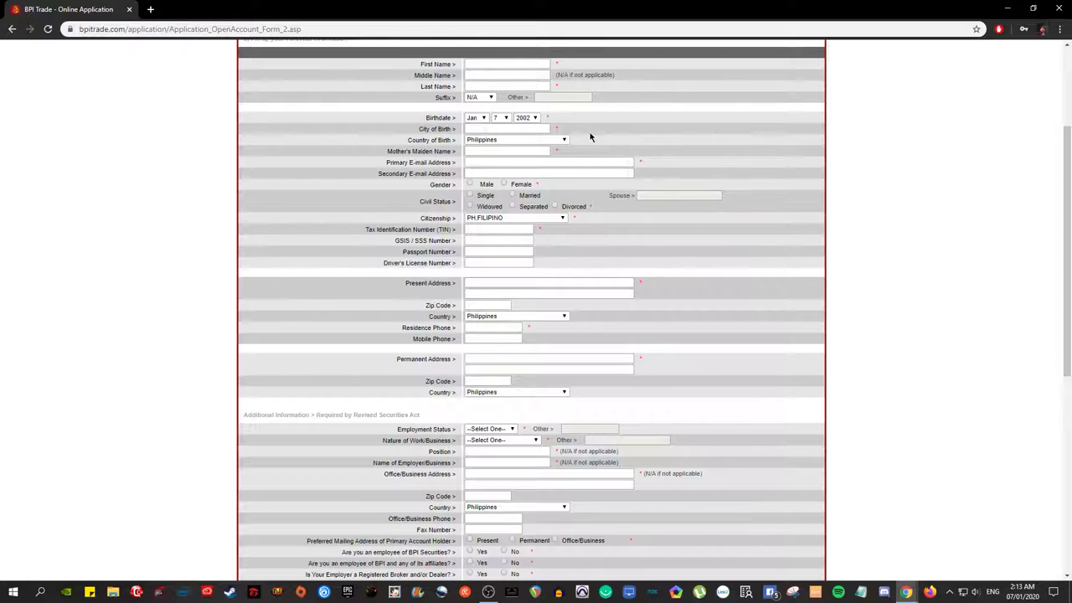
double_click(407, 163)
left_click(416, 188)
left_click_drag(397, 174, 419, 173)
left_click(434, 191)
scroll(434, 194, "down", 1)
double_click(425, 145)
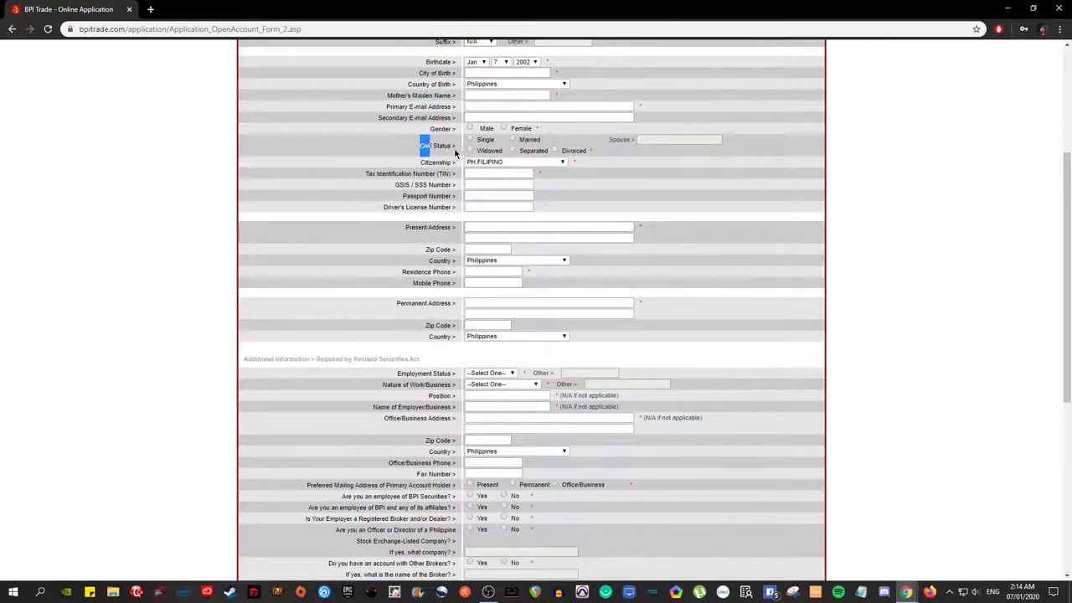
left_click(480, 134)
Step: Examine the identification number fields and the present and permanent address fields
scroll(553, 147, "down", 1)
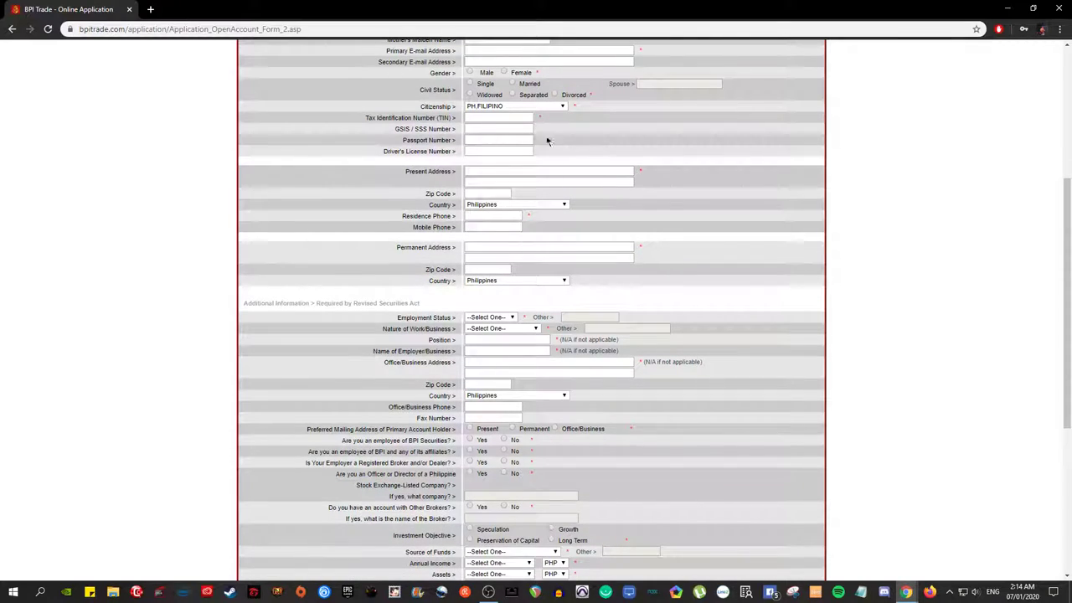
double_click(402, 117)
left_click(409, 123)
left_click_drag(409, 121, 451, 150)
left_click(423, 120)
left_click(450, 152)
left_click(435, 136)
left_click(455, 152)
left_click(419, 158)
left_click(455, 163)
left_click(414, 166)
scroll(412, 169, "down", 1)
scroll(411, 170, "down", 1)
left_click_drag(405, 118, 433, 182)
left_click(389, 212)
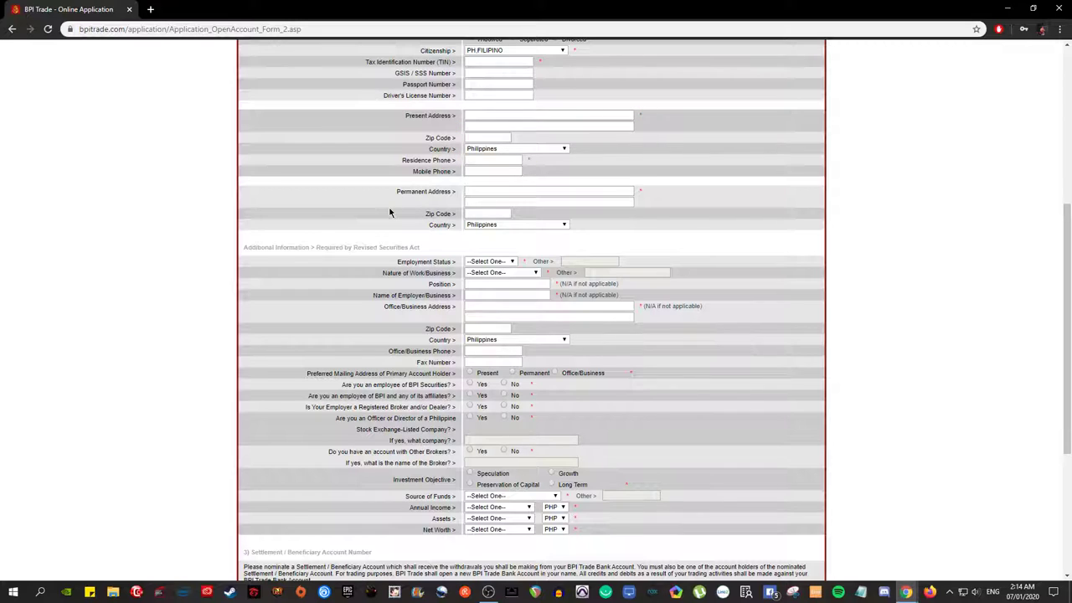
Step: Examine the additional information section covering employment, office details, mailing address and the broker-related questions
scroll(390, 213, "down", 3)
left_click_drag(416, 107, 419, 114)
left_click(402, 178)
scroll(402, 177, "up", 1)
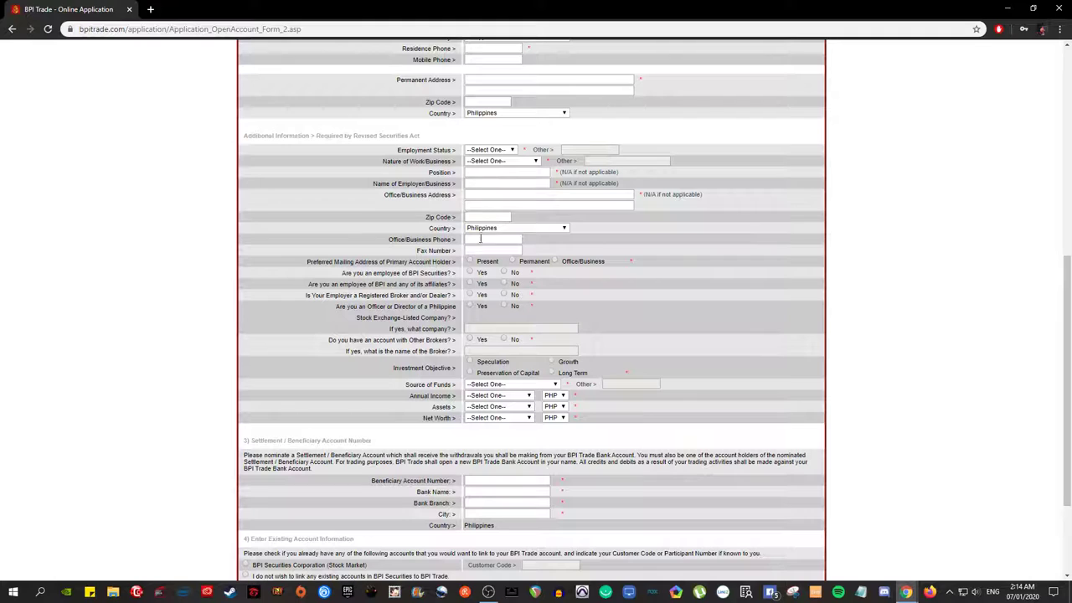
scroll(432, 210, "down", 1)
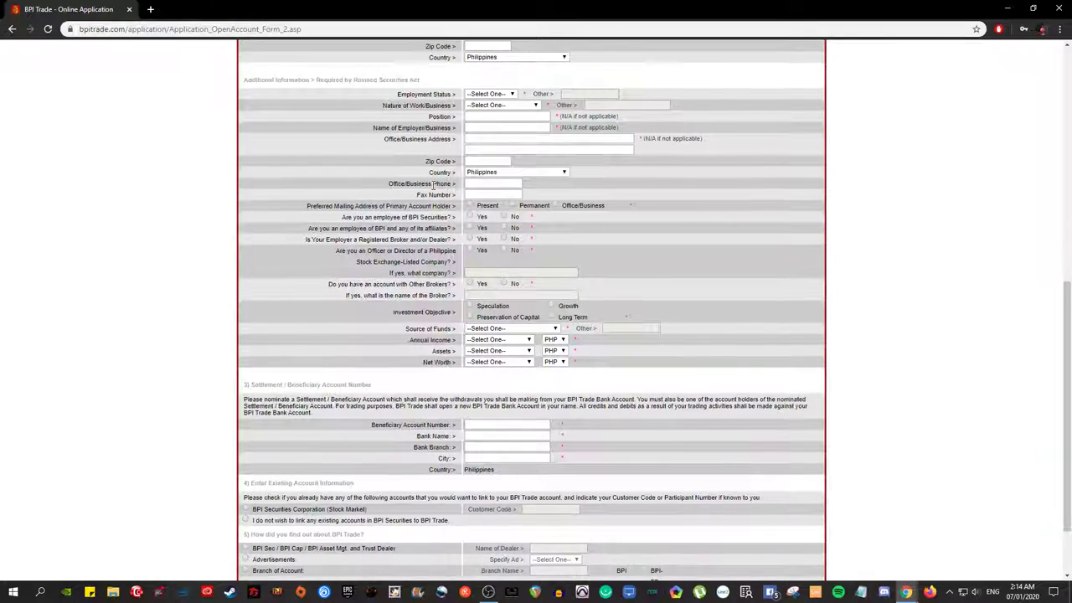
scroll(421, 201, "down", 1)
scroll(421, 197, "up", 1)
scroll(434, 171, "down", 1)
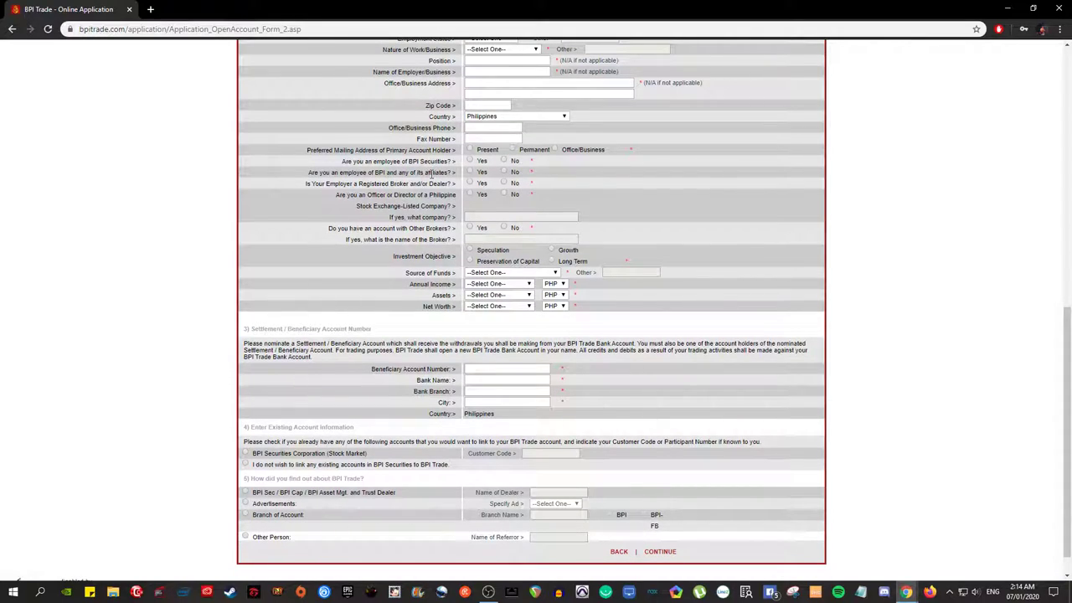
scroll(432, 174, "down", 1)
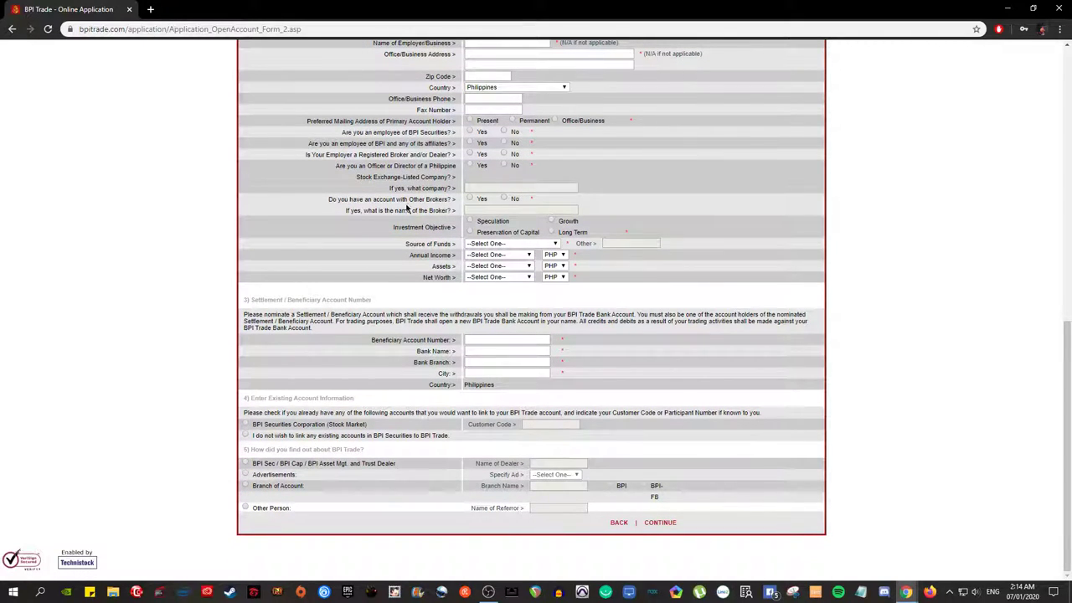
Step: Try the different investment objective options and set the investment objective to Growth
mouse_move(425, 228)
left_mouse_down()
mouse_move(383, 227)
mouse_move(431, 230)
left_mouse_up()
left_click(431, 230)
left_click(551, 232)
left_click(472, 231)
left_click(469, 221)
left_click(553, 221)
Step: Set the source of funds to Salary
left_click(528, 244)
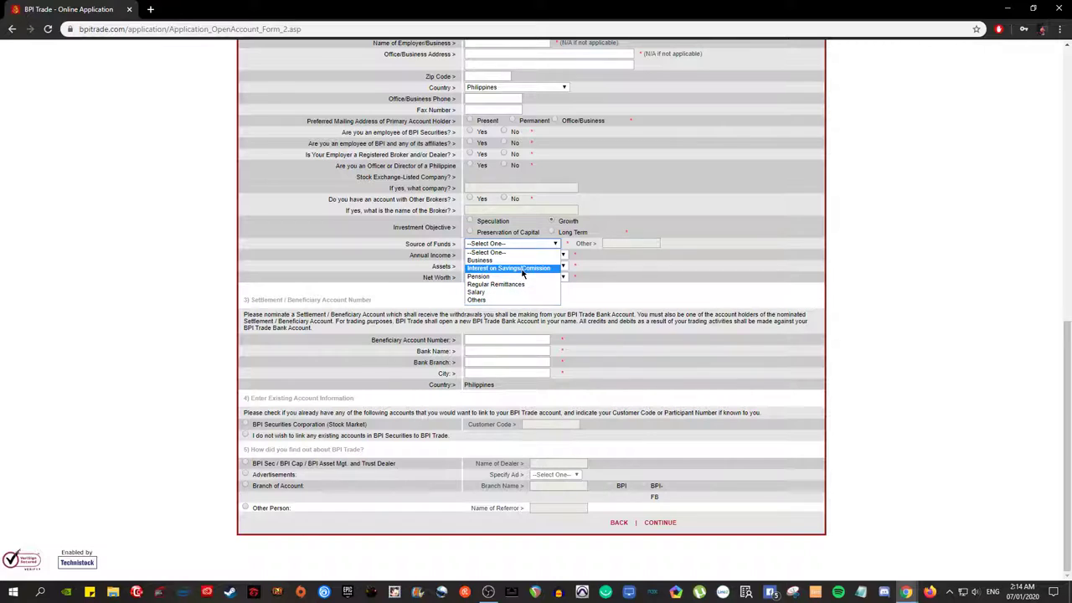
left_click(591, 294)
left_click(528, 244)
left_click(502, 294)
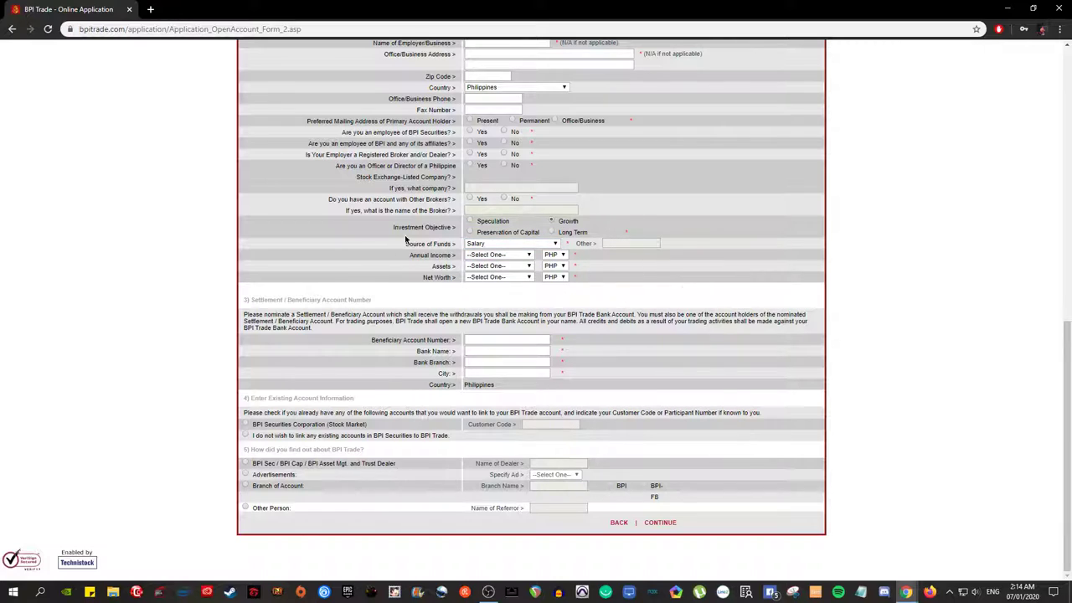
Step: Check the selectable ranges for annual income, assets and net worth without choosing any
left_click(498, 255)
left_click(399, 263)
left_click(494, 266)
left_click(366, 276)
left_click(498, 276)
left_click(415, 277)
Step: Examine the settlement or beneficiary account section, including its instructions and the account number, bank, branch and city fields
left_click(484, 340)
left_click(375, 341)
left_click_drag(376, 314, 411, 315)
left_click(361, 320)
triple_click(319, 325)
left_click(336, 352)
left_click(490, 337)
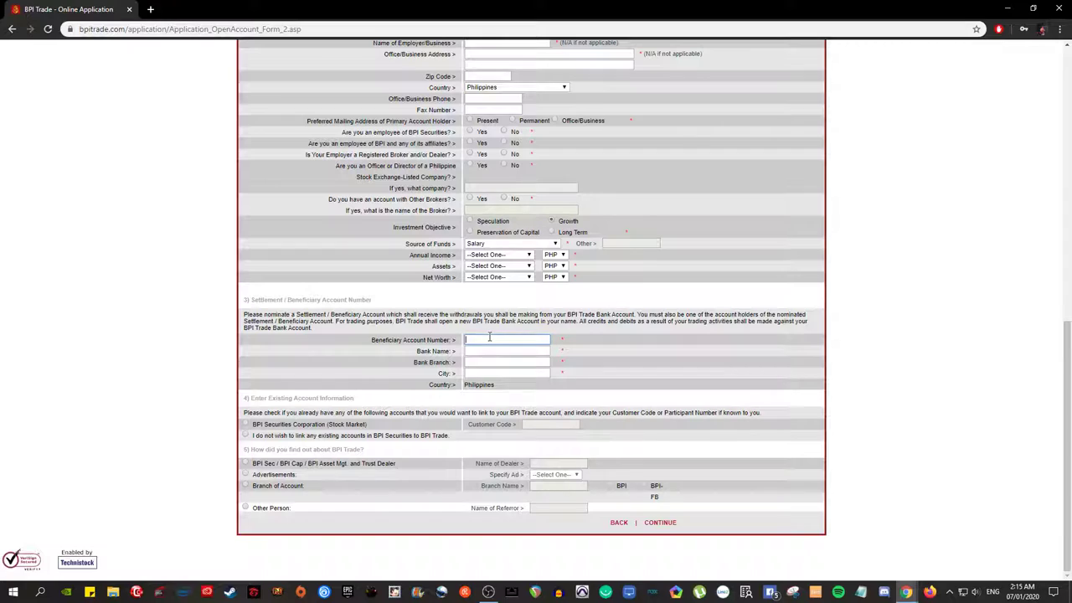
left_click(600, 359)
double_click(439, 385)
left_click(338, 369)
Step: In the existing account information section, choose not to link any existing BPI Securities accounts to BPI Trade
left_click(245, 424)
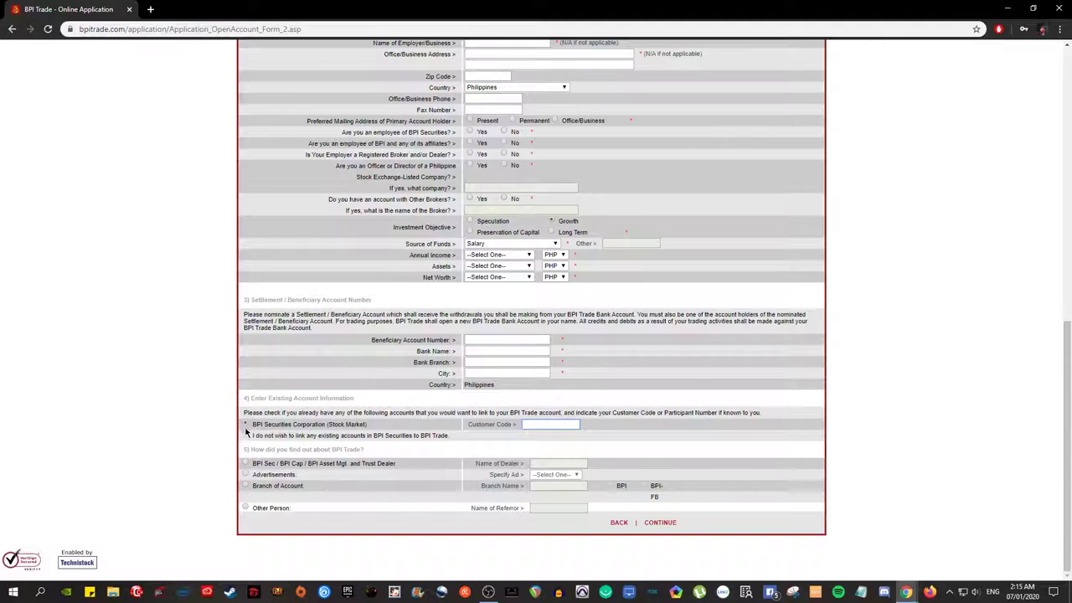
left_click(537, 447)
left_click_drag(306, 400, 340, 400)
left_click(380, 399)
left_click_drag(265, 399, 305, 400)
left_click(363, 411)
left_click(245, 435)
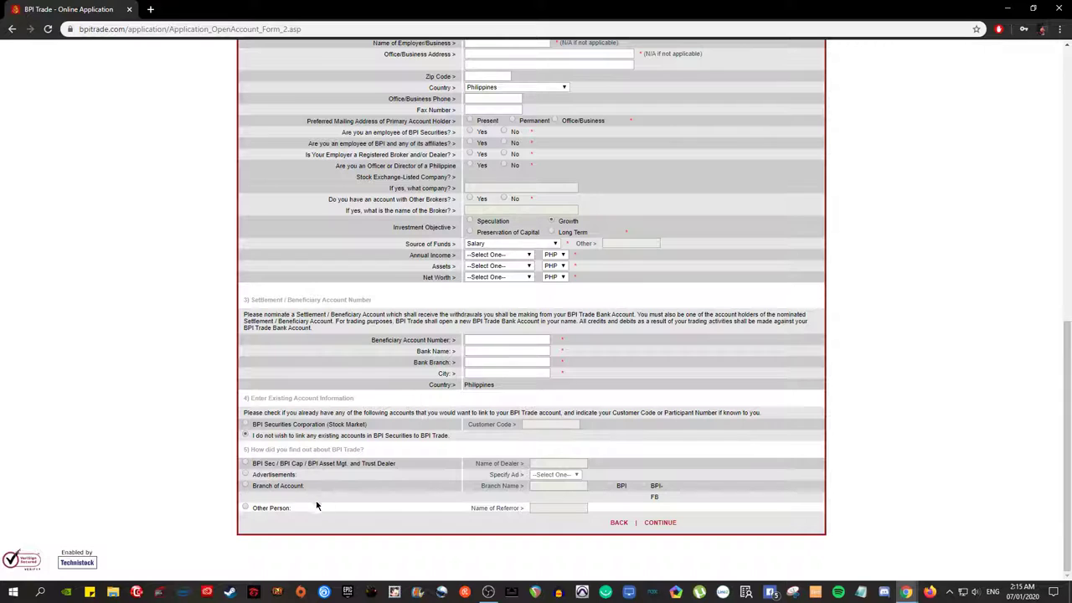
Step: Look over the whole application form again, from the user ID section to the final referral section
scroll(595, 490, "up", 4)
scroll(653, 519, "down", 4)
scroll(718, 549, "up", 5)
scroll(718, 555, "up", 3)
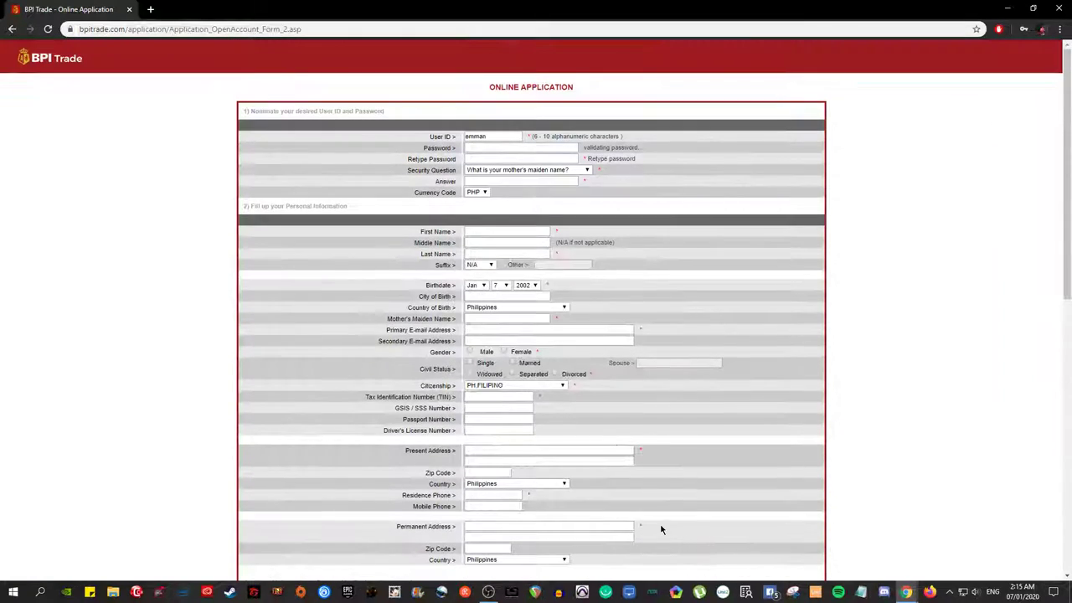
scroll(561, 368, "down", 15)
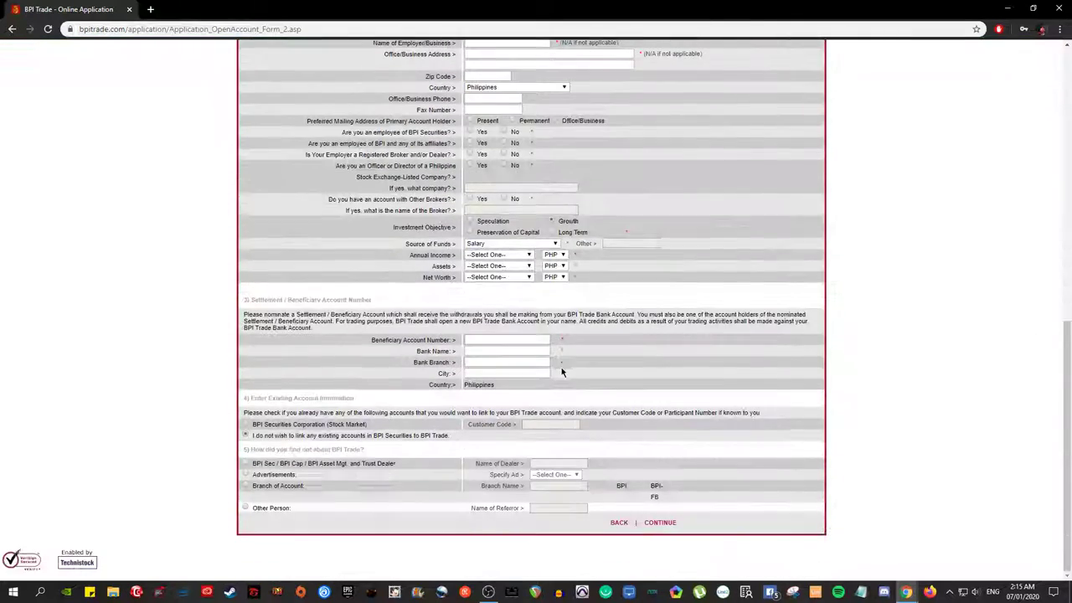
scroll(527, 456, "up", 15)
scroll(651, 222, "down", 15)
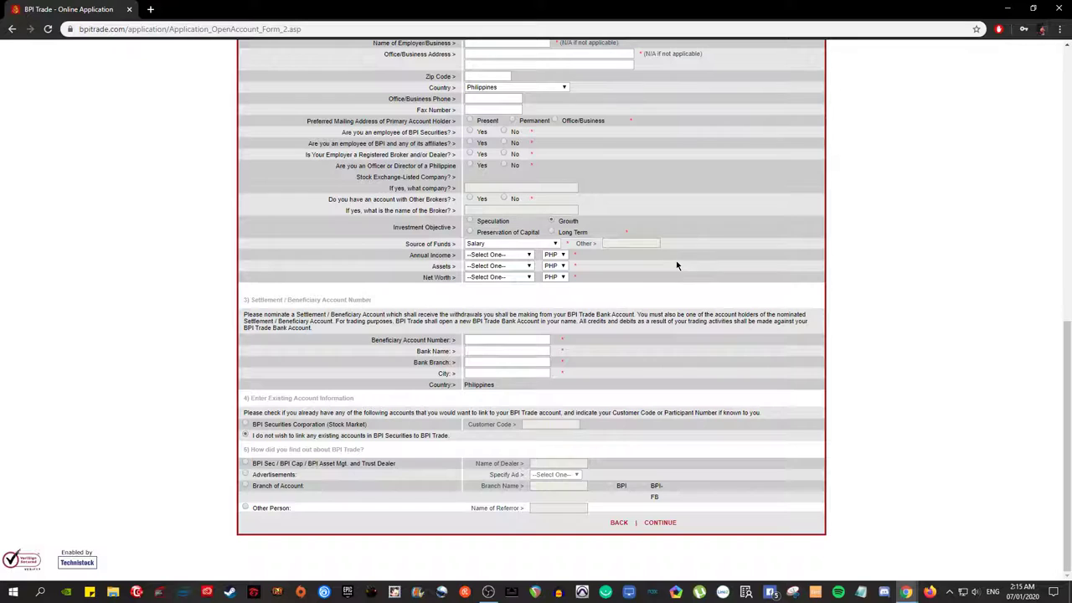
scroll(814, 364, "up", 15)
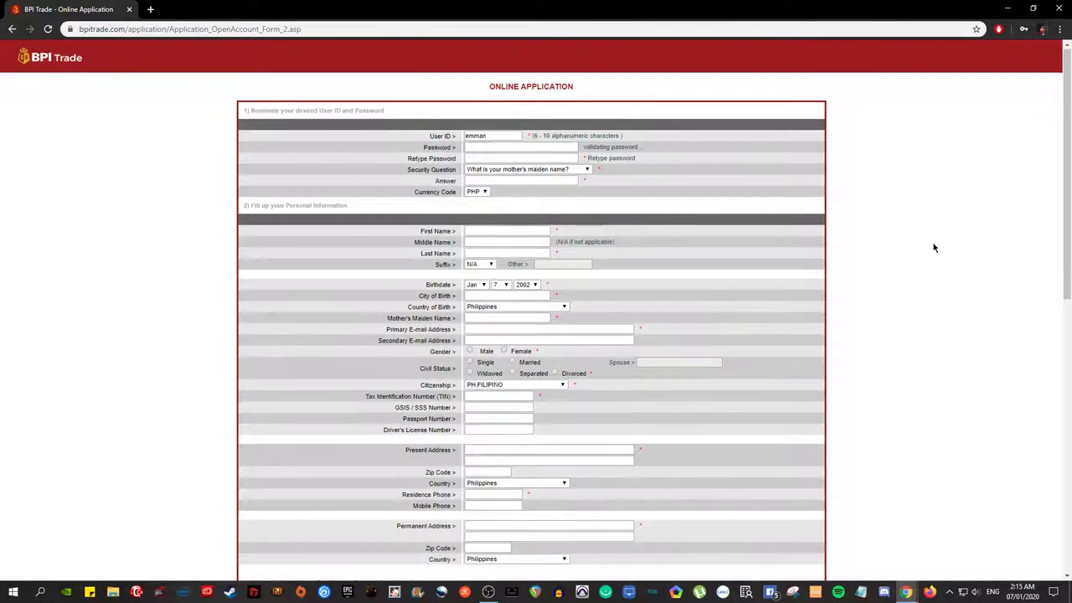
scroll(936, 246, "down", 15)
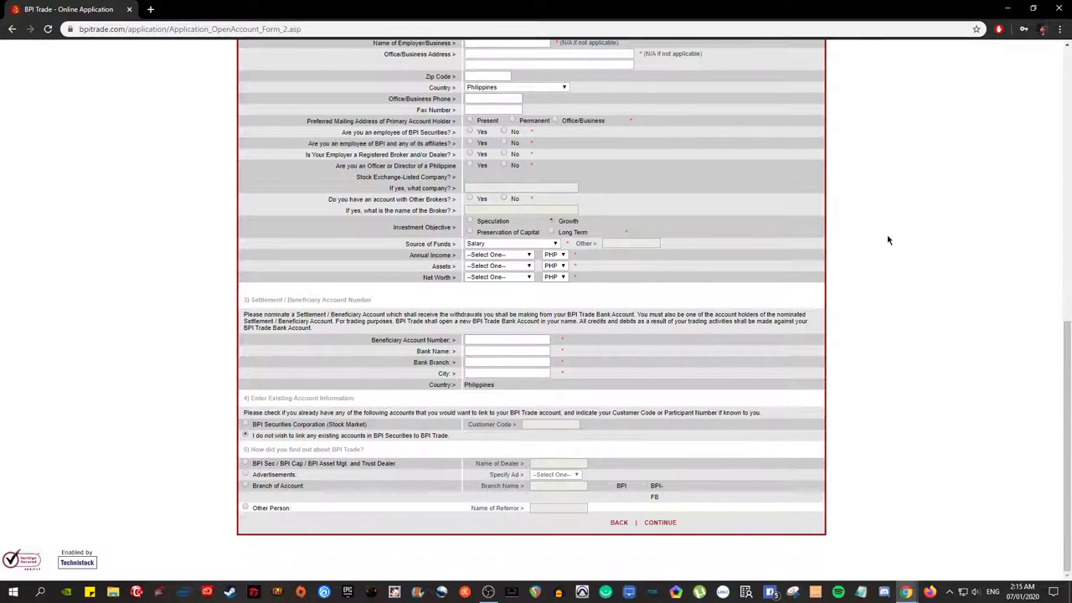
scroll(885, 276, "up", 15)
scroll(894, 184, "down", 5)
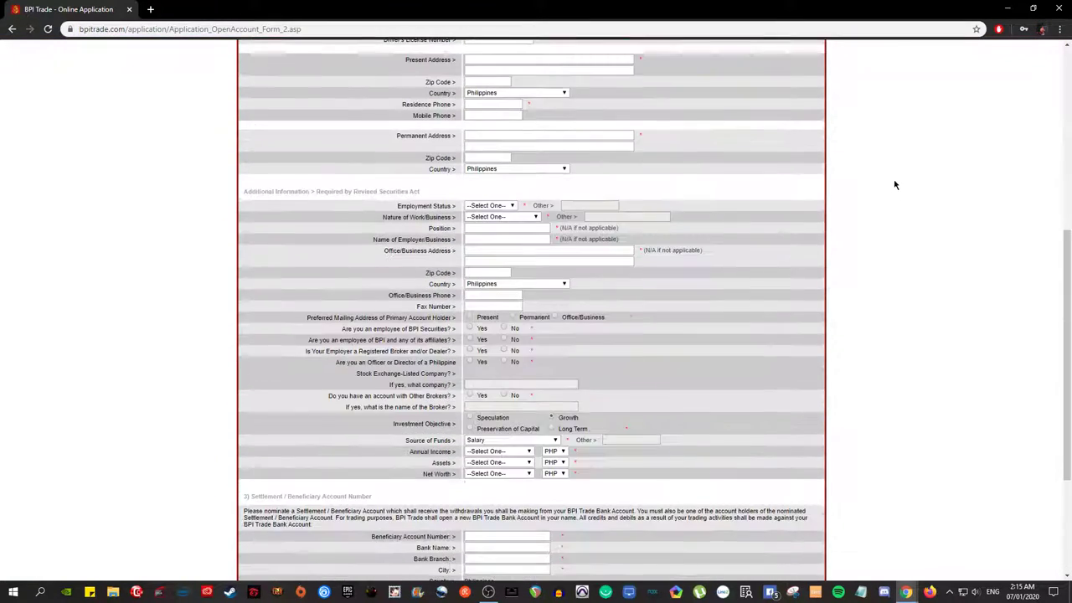
scroll(894, 184, "down", 3)
scroll(947, 270, "up", 15)
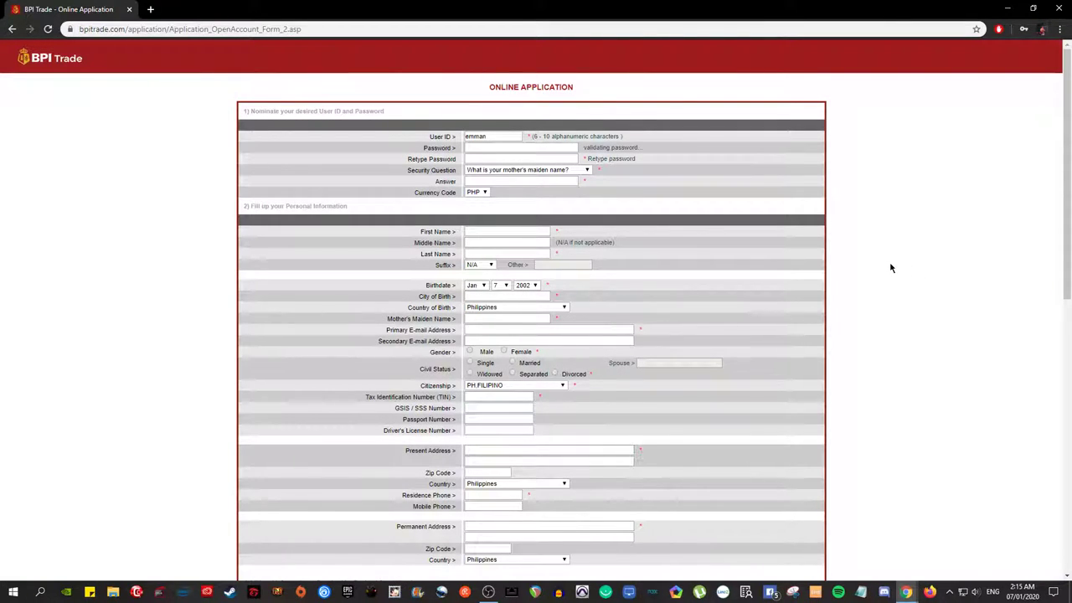
scroll(891, 268, "down", 15)
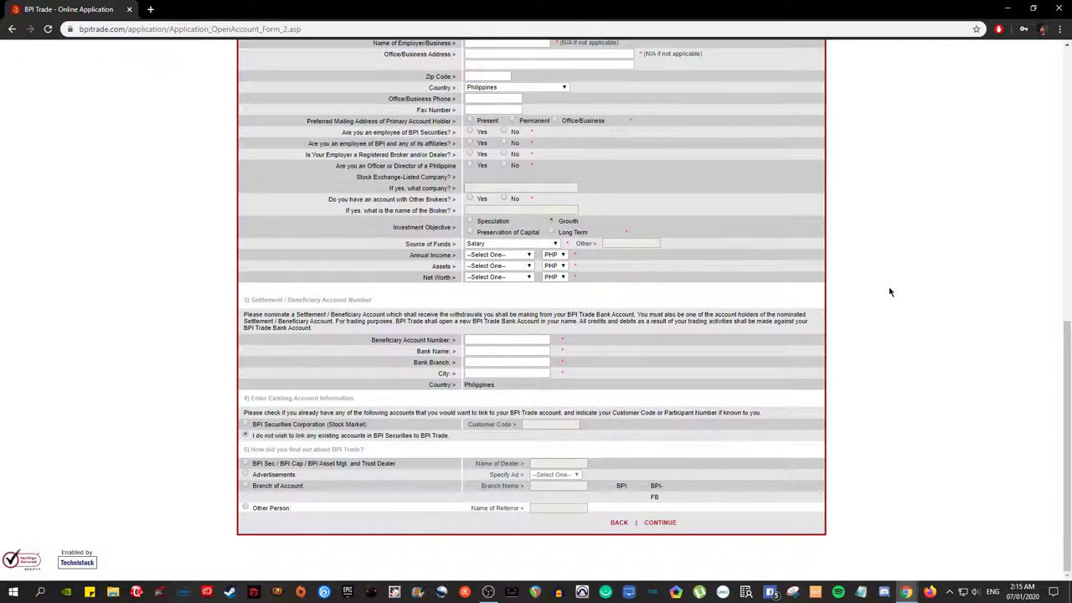
scroll(891, 295, "up", 10)
scroll(884, 285, "down", 7)
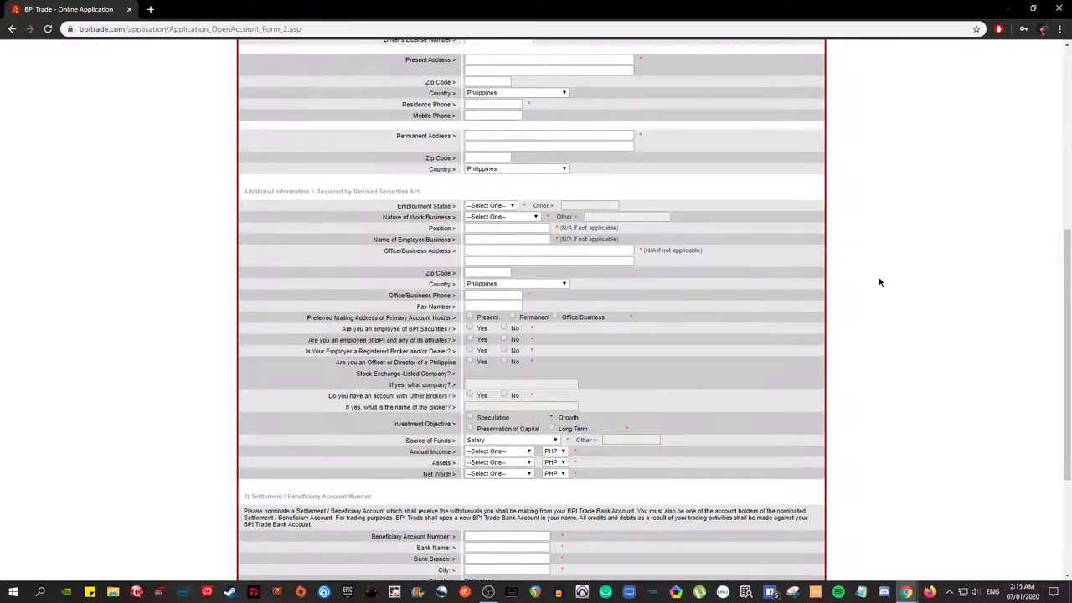
scroll(880, 283, "down", 3)
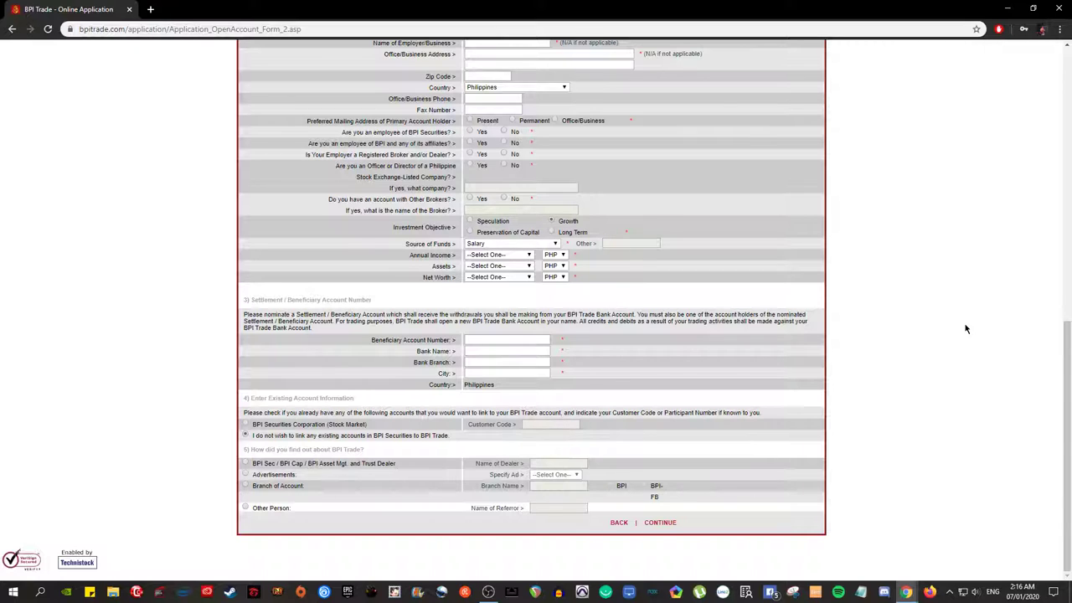
scroll(966, 329, "up", 10)
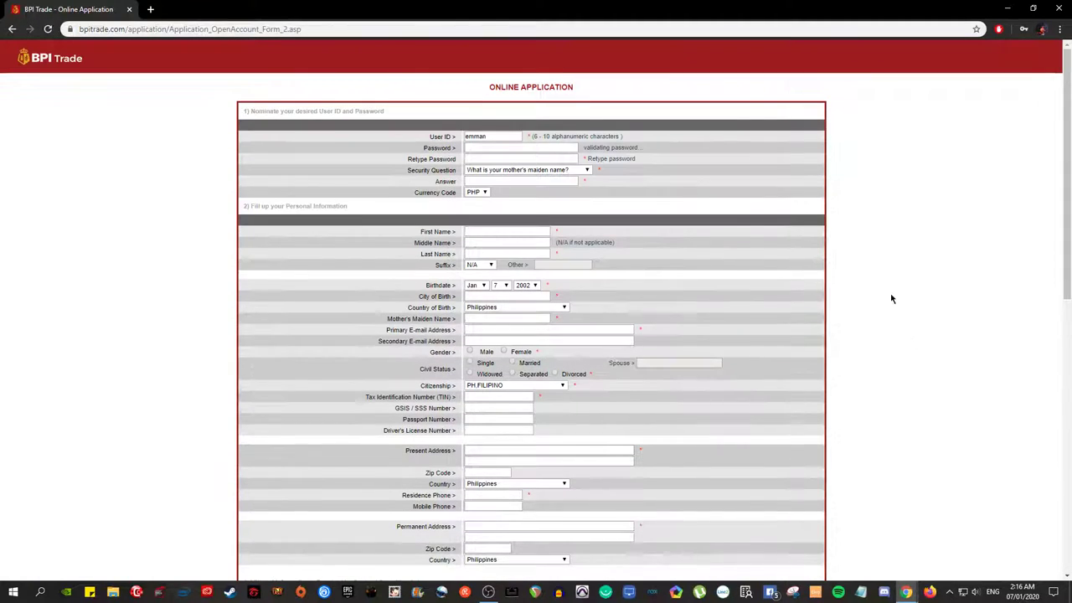
left_click_drag(526, 91, 550, 93)
left_click(684, 110)
left_click(863, 163)
scroll(877, 218, "down", 10)
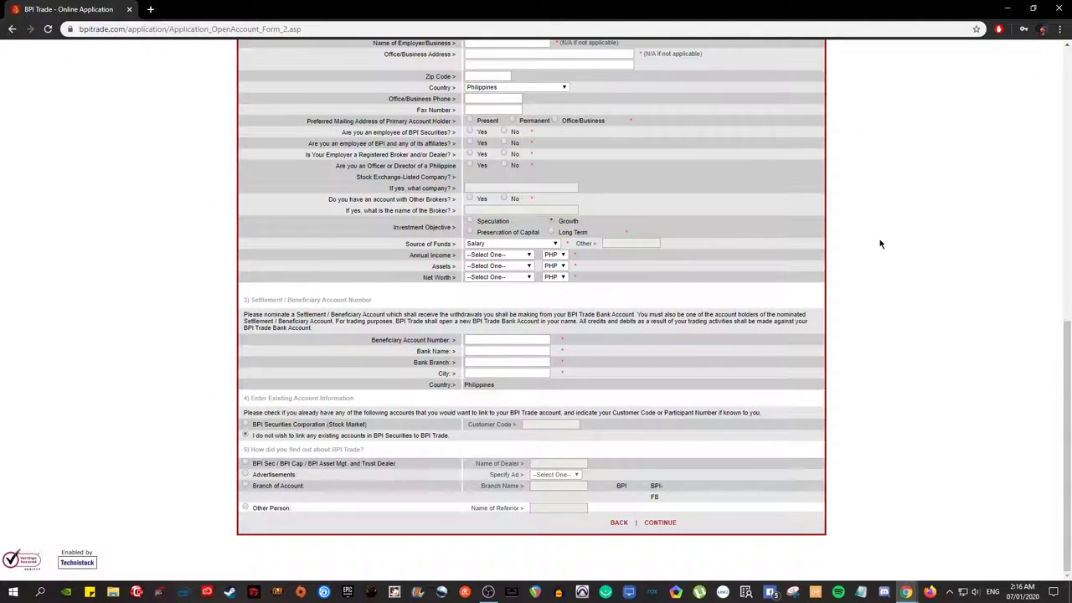
scroll(847, 276, "up", 10)
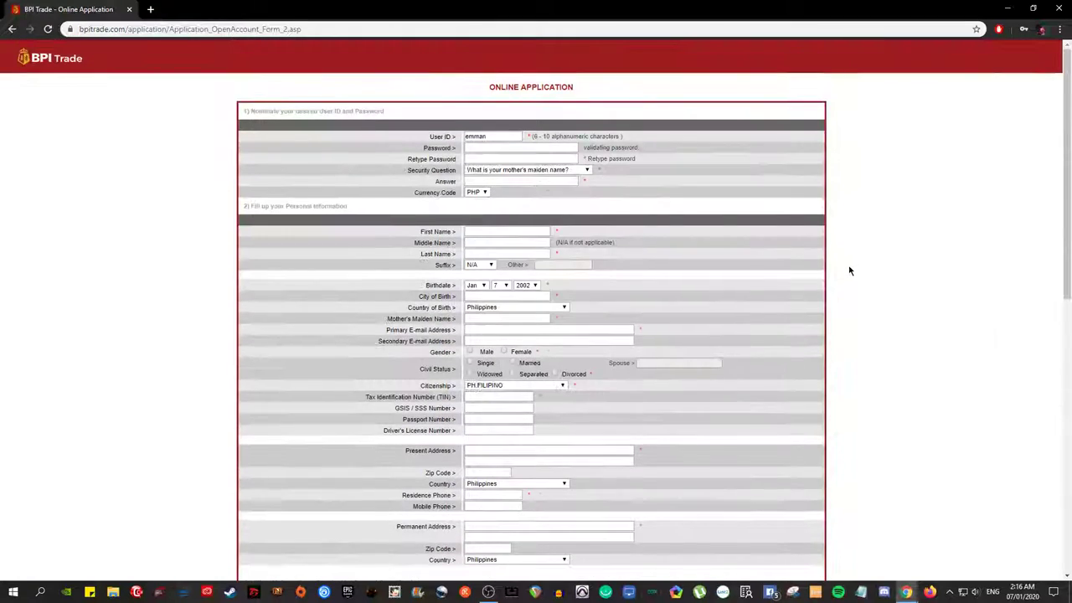
scroll(961, 211, "down", 10)
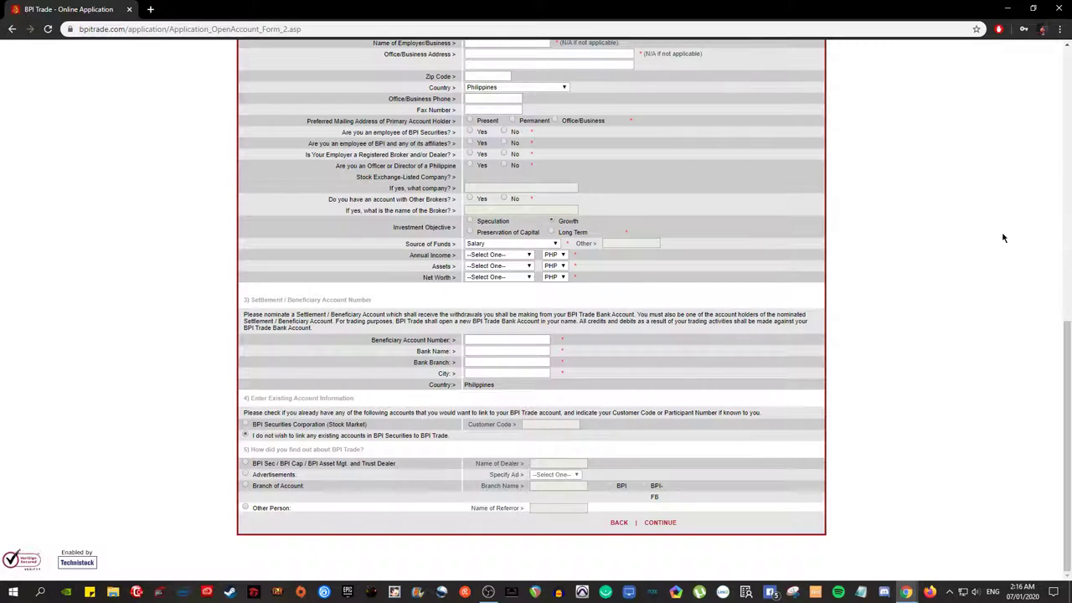
scroll(949, 333, "up", 7)
scroll(930, 343, "down", 7)
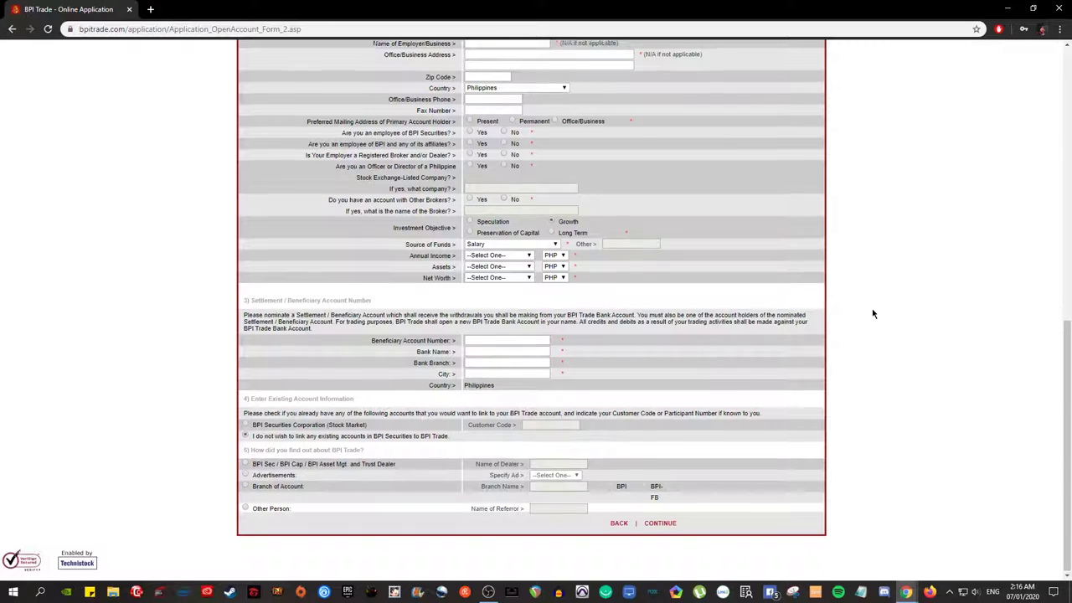
scroll(876, 308, "up", 10)
scroll(875, 315, "down", 4)
scroll(876, 314, "down", 5)
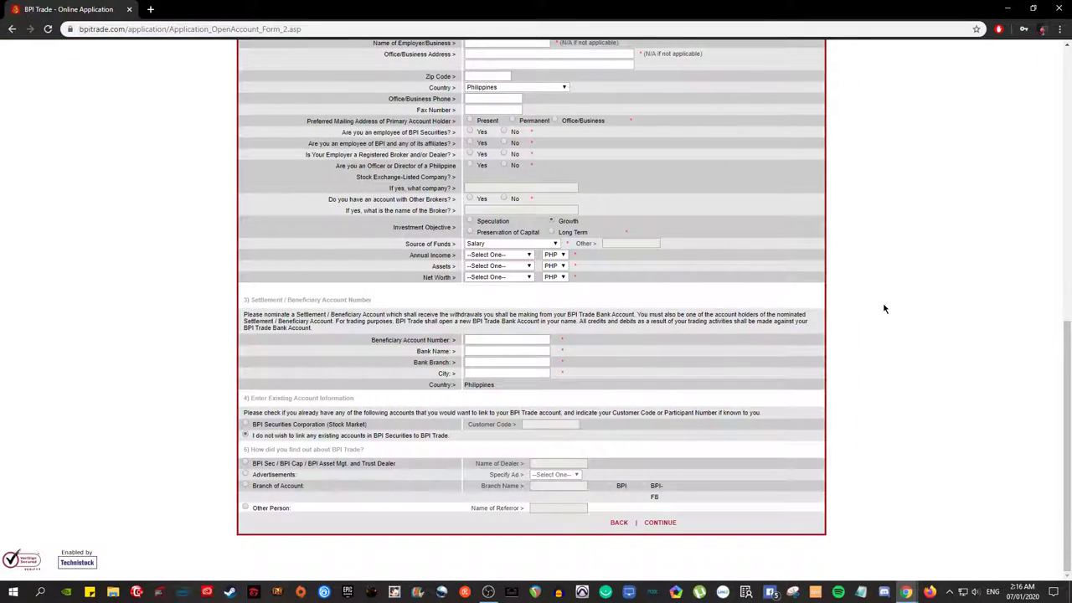